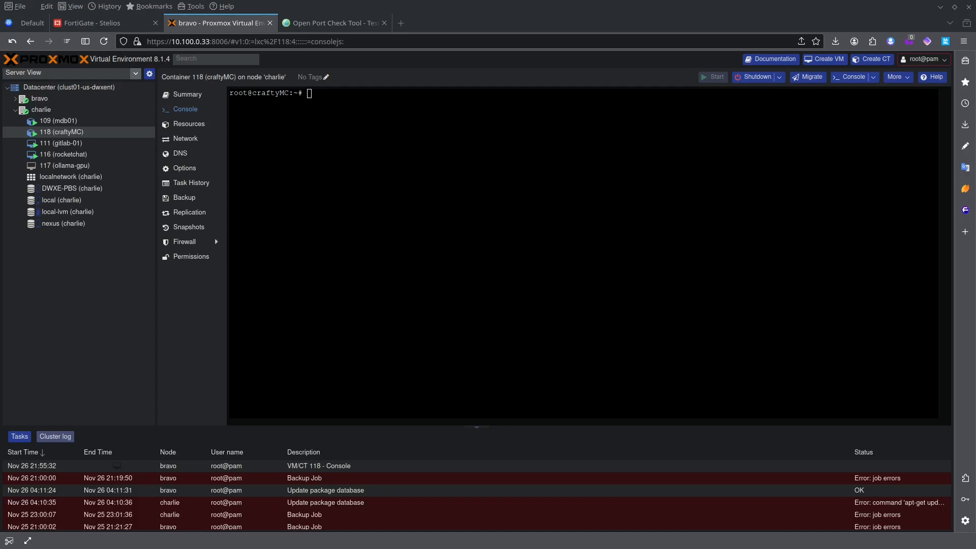
- Look up the craftyMC container's IPv4 address on eth0 by running ip a in its console
{"action": "left_click", "coordinate": [727, 265]}
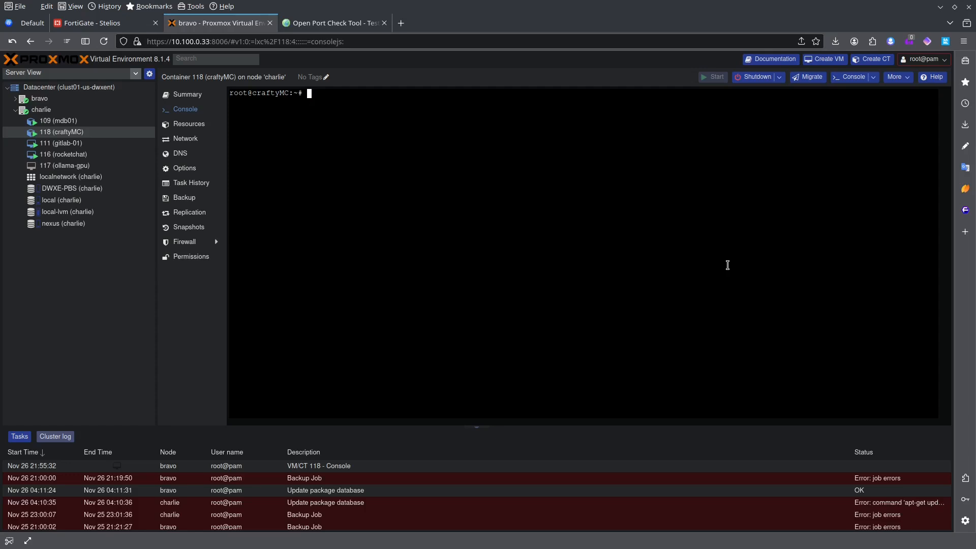
{"action": "type", "text": "ip a"}
{"action": "key", "text": "Return"}
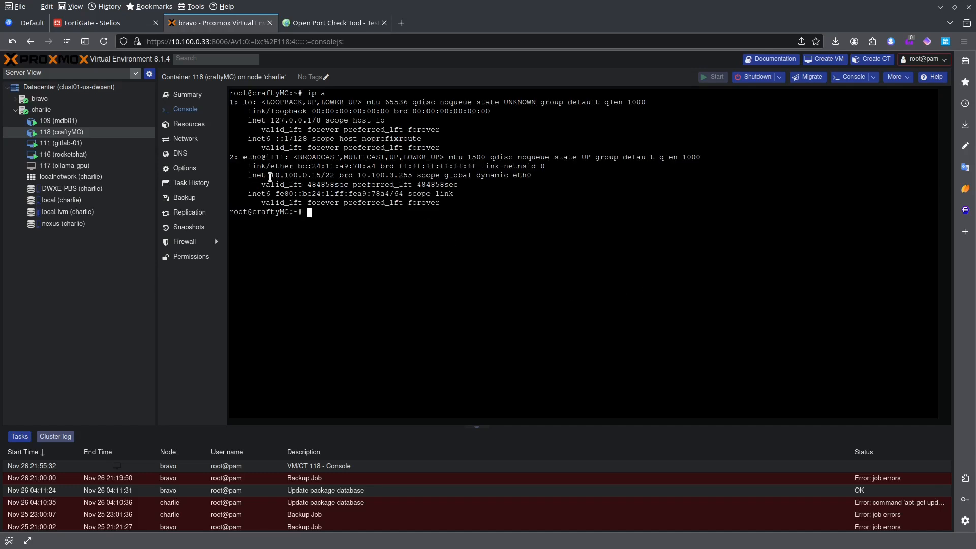
{"action": "left_click_drag", "start_coordinate": [272, 175], "coordinate": [331, 203]}
{"action": "left_click", "coordinate": [327, 224]}
- Switch to FortiGate and start a new virtual IP named MinecraftServer-ATM9
{"action": "left_click", "coordinate": [105, 23]}
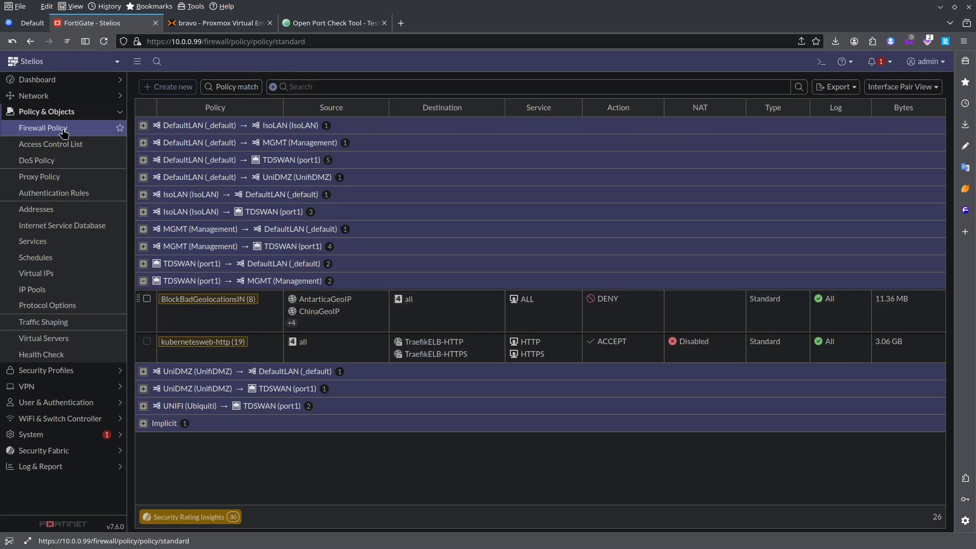
{"action": "left_click", "coordinate": [29, 274]}
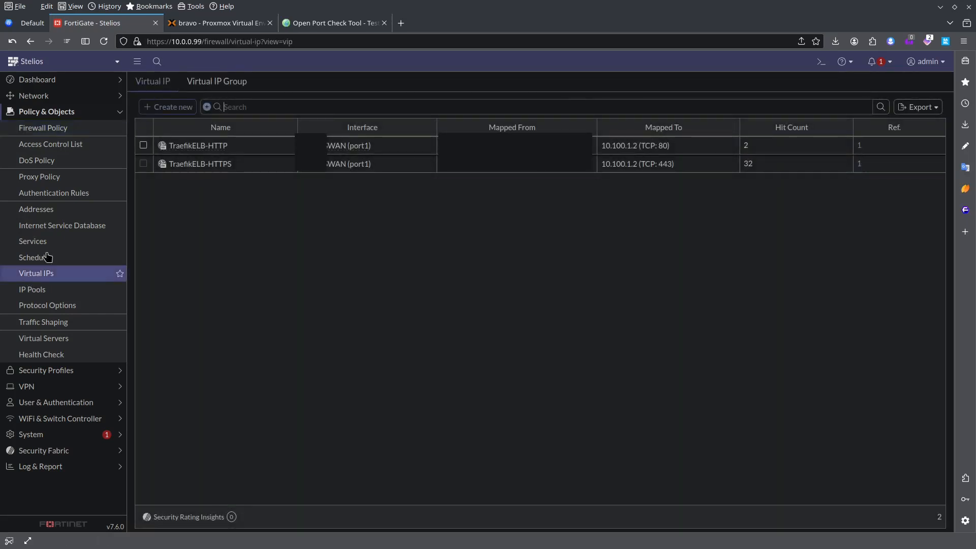
{"action": "left_click", "coordinate": [187, 116]}
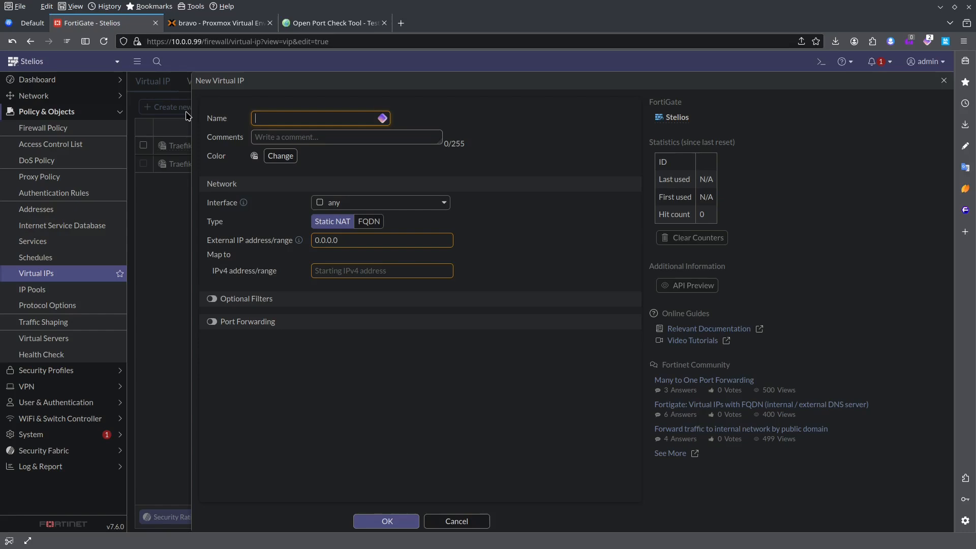
{"action": "type", "text": "Mine"}
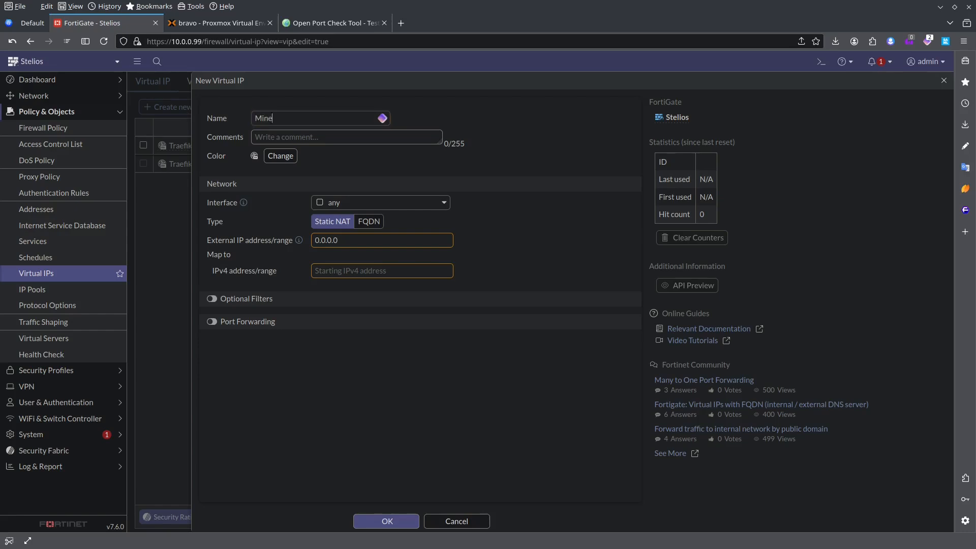
{"action": "type", "text": "craftServer-ATM9"}
- Set the virtual IP's interface to the WAN interface (port1)
{"action": "left_click", "coordinate": [415, 202]}
{"action": "scroll", "coordinate": [404, 329], "scroll_direction": "down", "scroll_amount": 5}
{"action": "scroll", "coordinate": [397, 336], "scroll_direction": "down", "scroll_amount": 3}
{"action": "scroll", "coordinate": [383, 344], "scroll_direction": "up", "scroll_amount": 10}
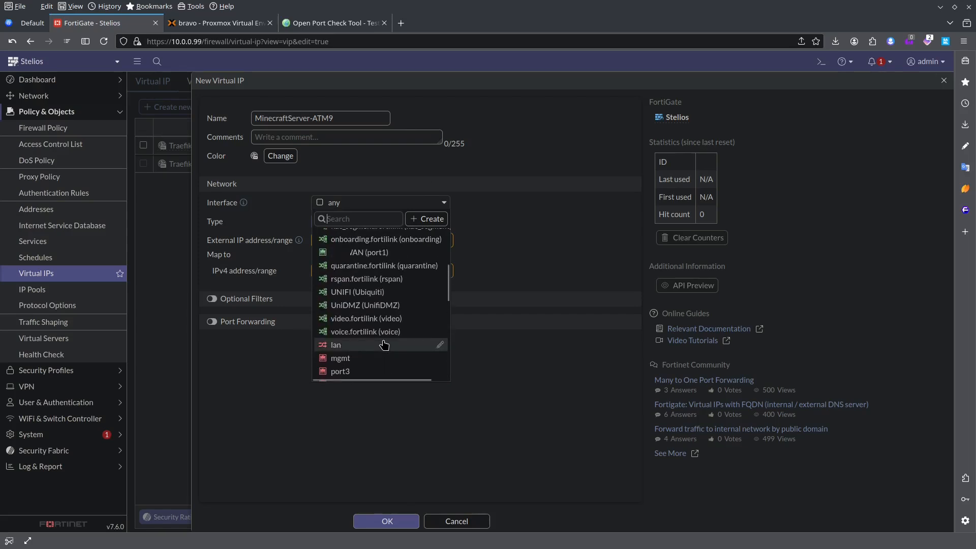
{"action": "left_click", "coordinate": [404, 253]}
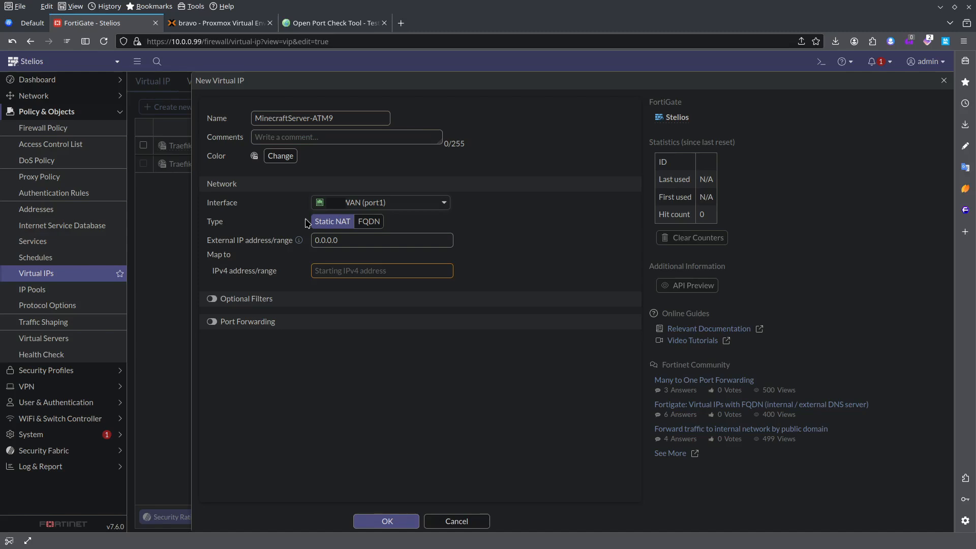
- Copy the external address from the Port Forwarding Tester page and enter it as the virtual IP's external IP address
{"action": "left_click", "coordinate": [338, 27]}
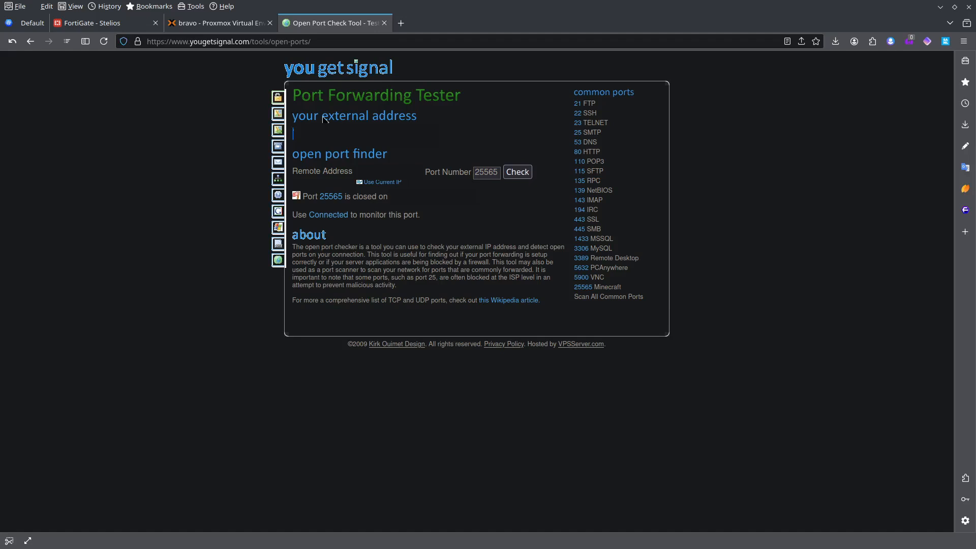
{"action": "left_click_drag", "start_coordinate": [292, 136], "coordinate": [370, 134]}
{"action": "right_click", "coordinate": [363, 132]}
{"action": "left_click", "coordinate": [386, 139]}
{"action": "left_click", "coordinate": [101, 28]}
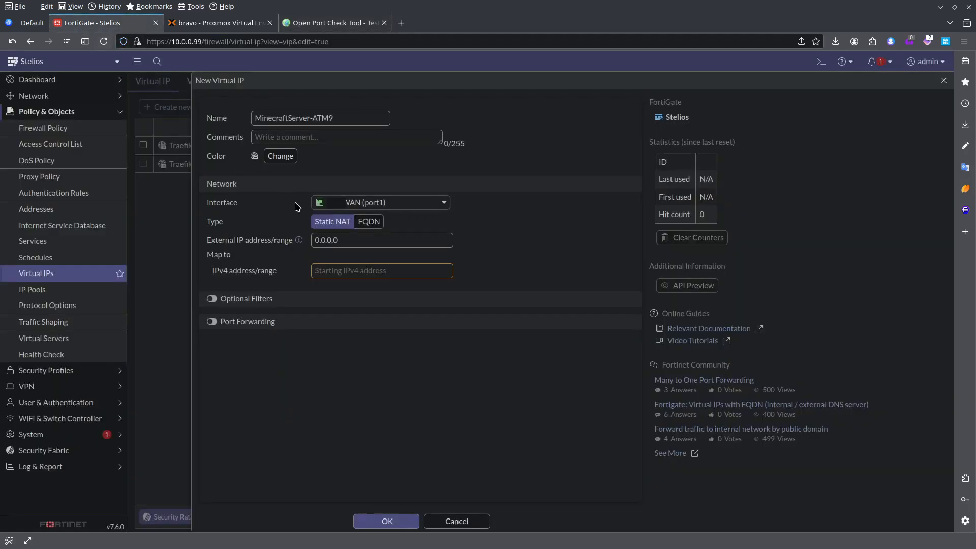
{"action": "left_click", "coordinate": [380, 240]}
{"action": "key", "text": "ctrl+v"}
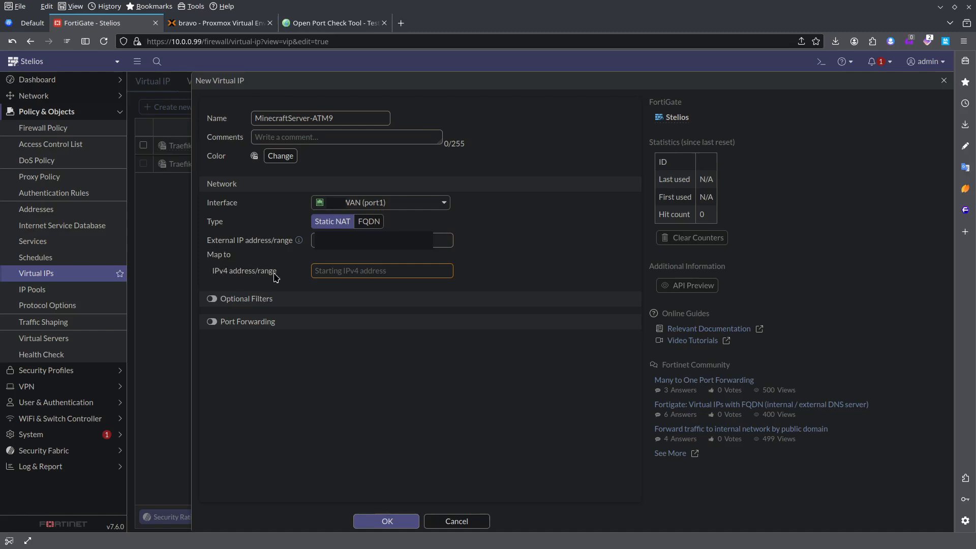
- Map the virtual IP to the internal IPv4 address 10.100.0.15
{"action": "left_click", "coordinate": [330, 271]}
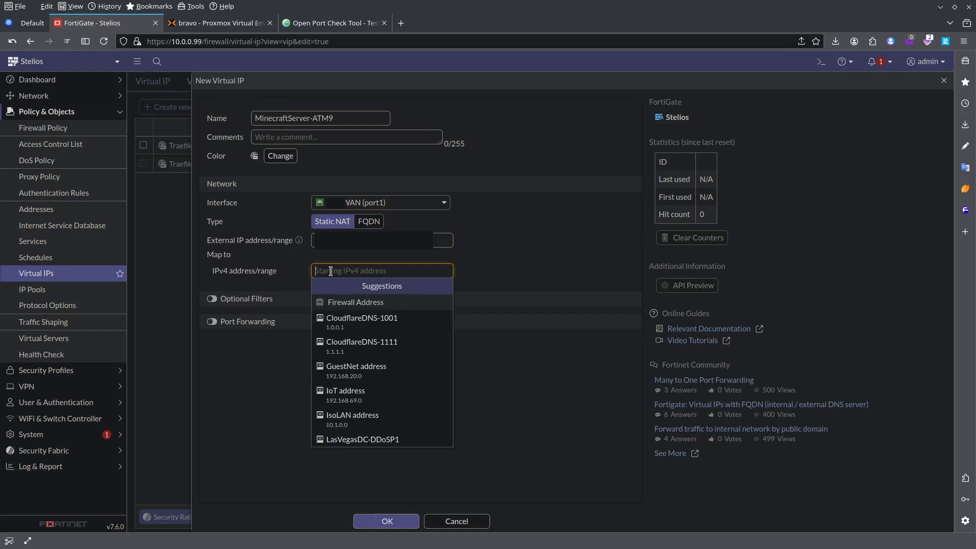
{"action": "type", "text": "10.100"}
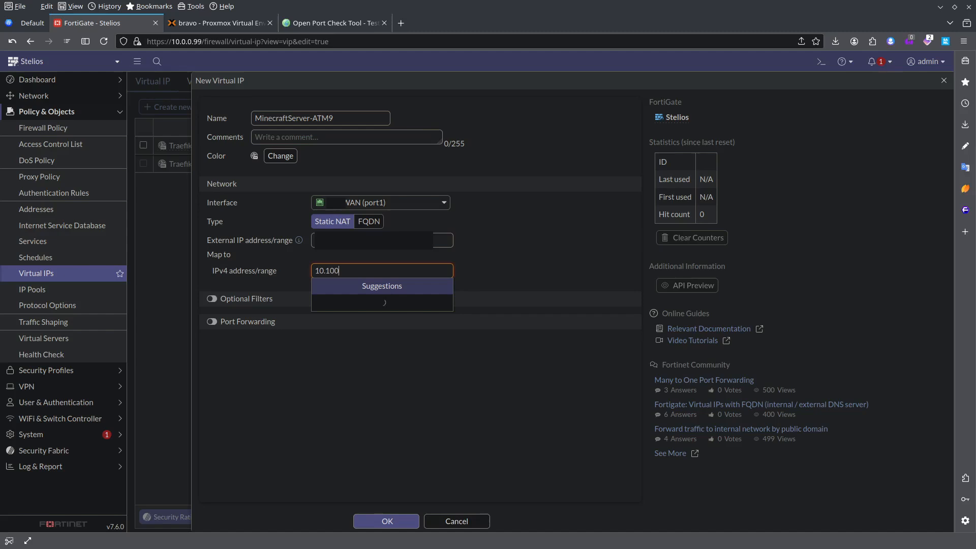
{"action": "type", "text": ".0.15"}
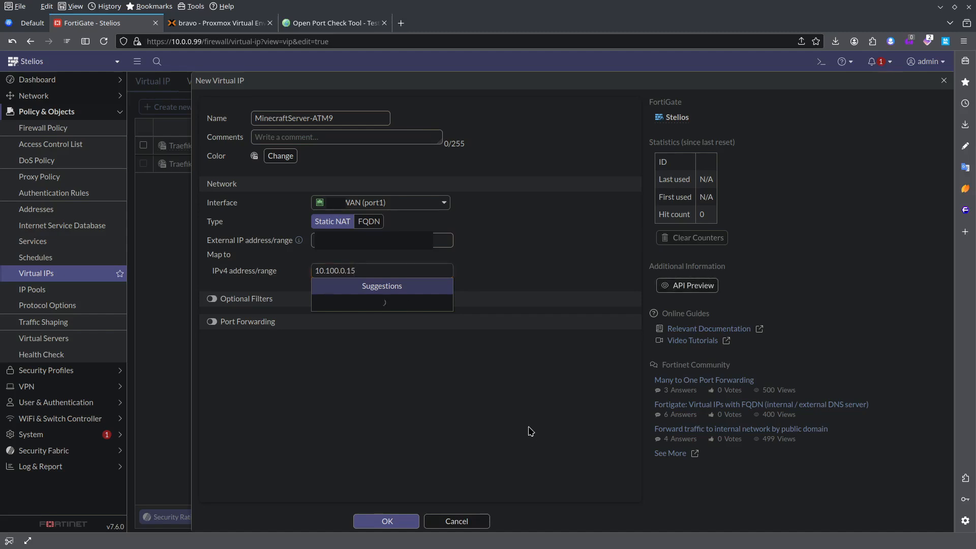
{"action": "left_click", "coordinate": [530, 428]}
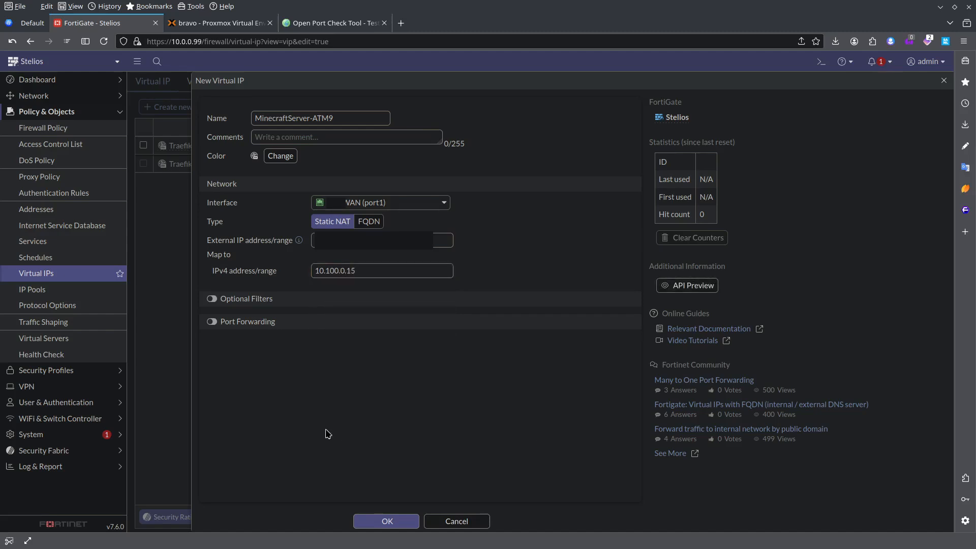
- Enable TCP port forwarding on the virtual IP, with external service port 25565 mapped to IPv4 port 25565
{"action": "left_click", "coordinate": [211, 324]}
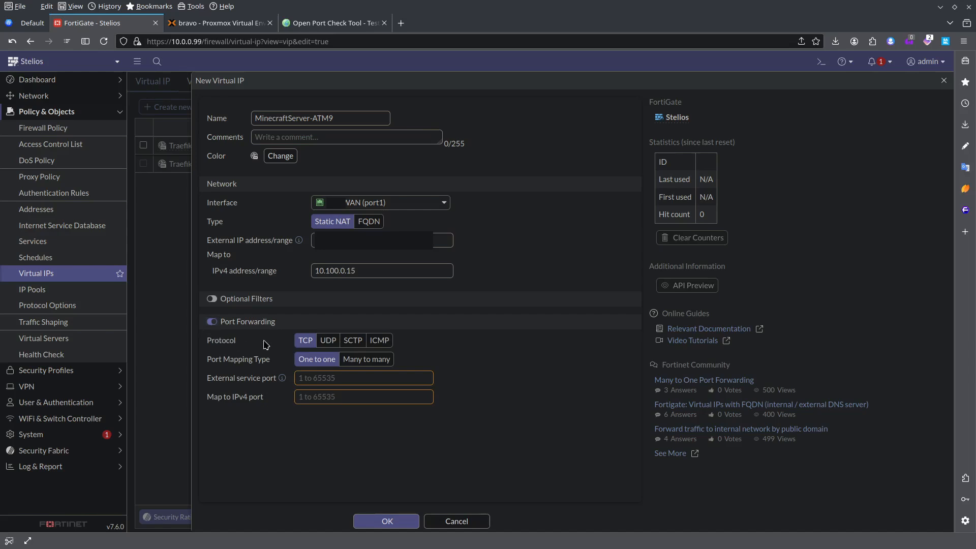
{"action": "left_click", "coordinate": [307, 379]}
{"action": "type", "text": "25665"}
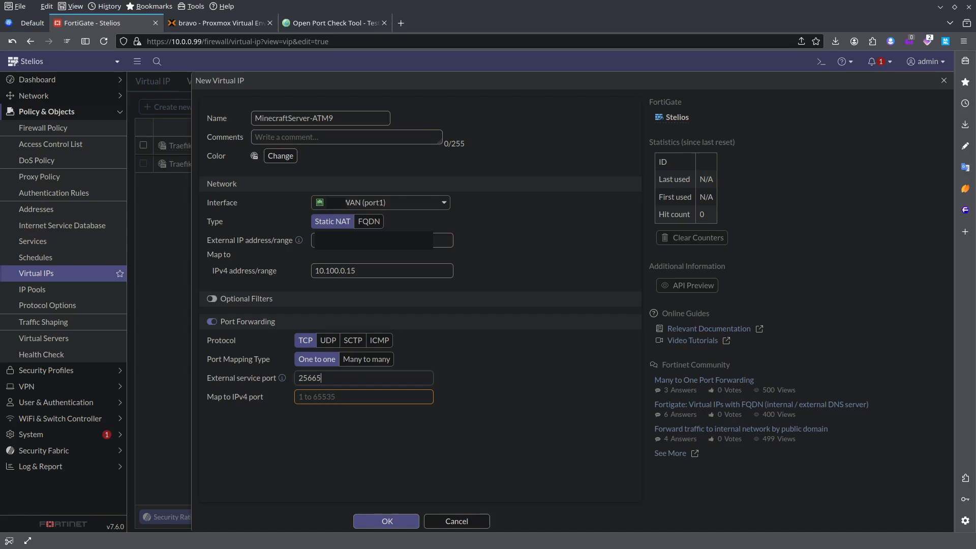
{"action": "key", "text": "ctrl+a"}
{"action": "type", "text": "25565"}
{"action": "key", "text": "Tab"}
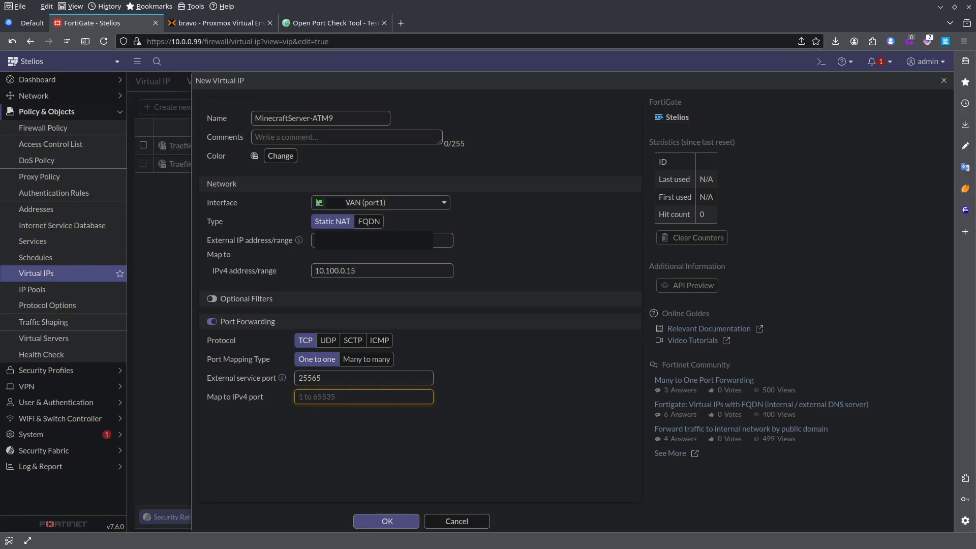
{"action": "type", "text": "25565"}
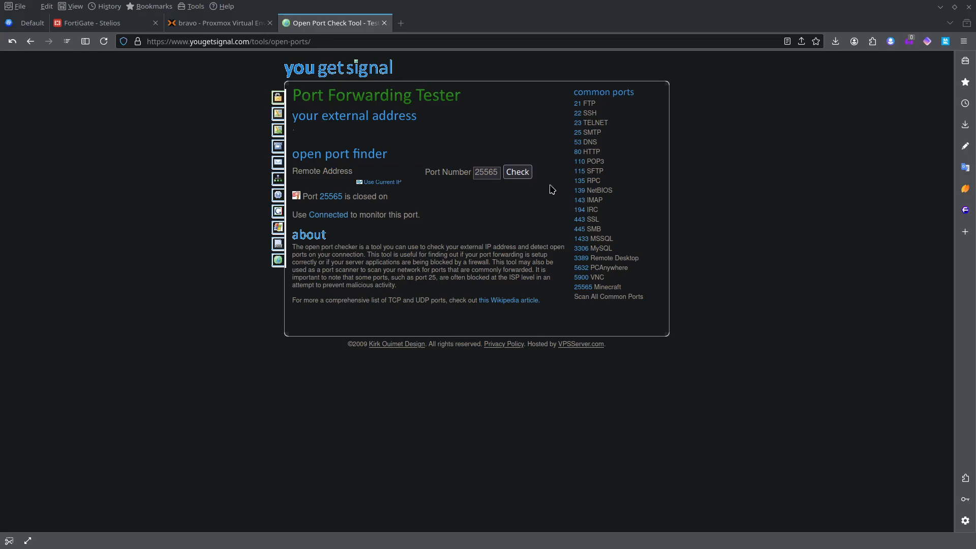
- Test port 25565 on the external address with the Port Forwarding Tester
{"action": "left_click", "coordinate": [518, 173]}
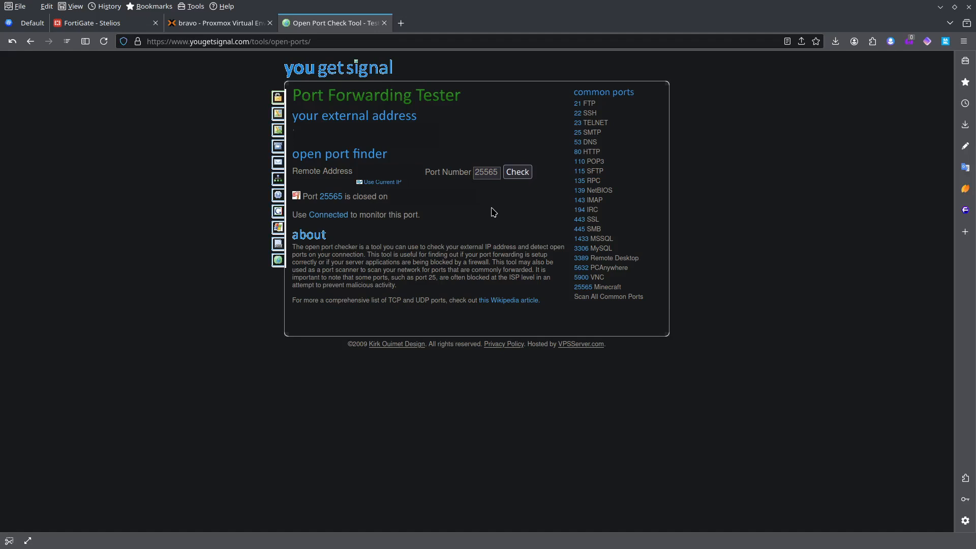
- Start a FortiGate firewall policy named MinecraftATM9PortForward, with WAN (port1) as incoming and MGMT (Management) as outgoing interface
{"action": "left_click", "coordinate": [133, 29]}
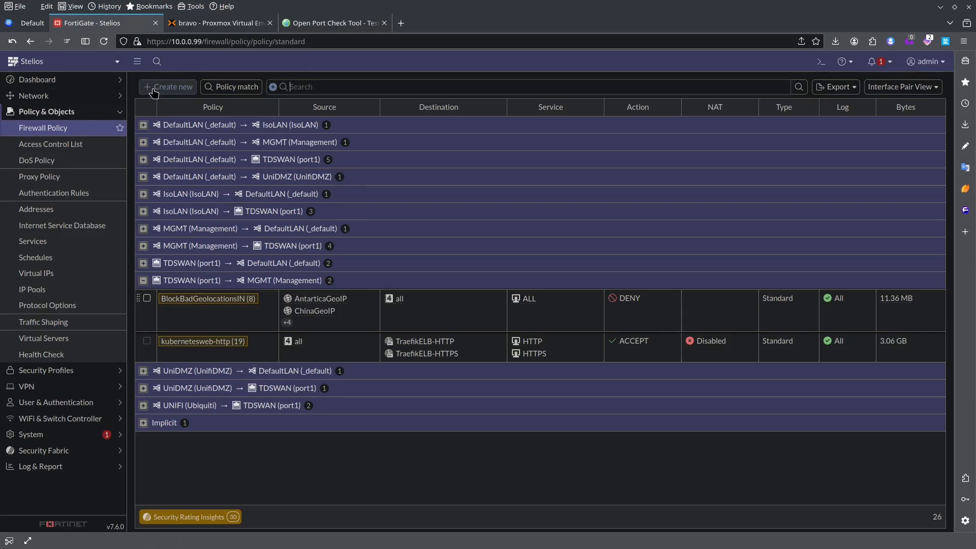
{"action": "left_click", "coordinate": [170, 89]}
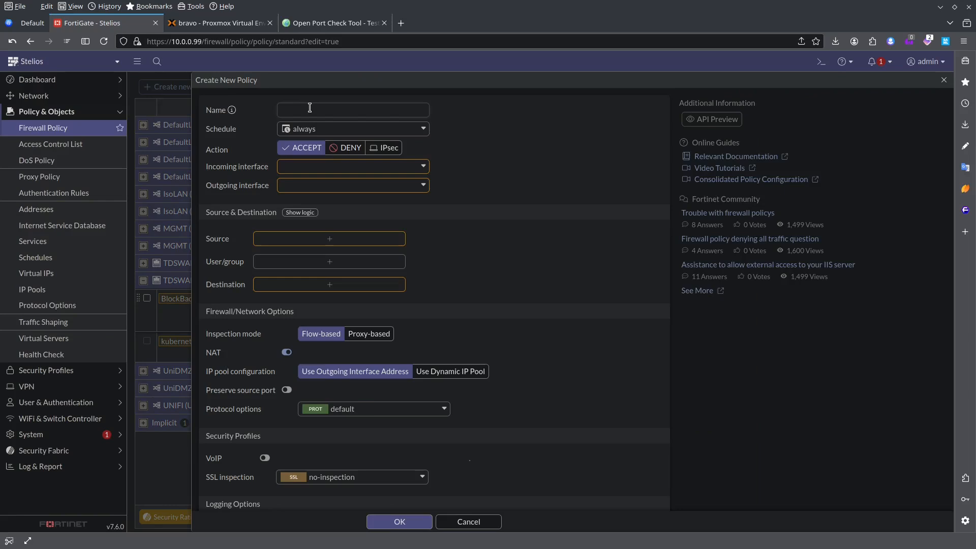
{"action": "type", "text": "MinecraftATM9PortForward"}
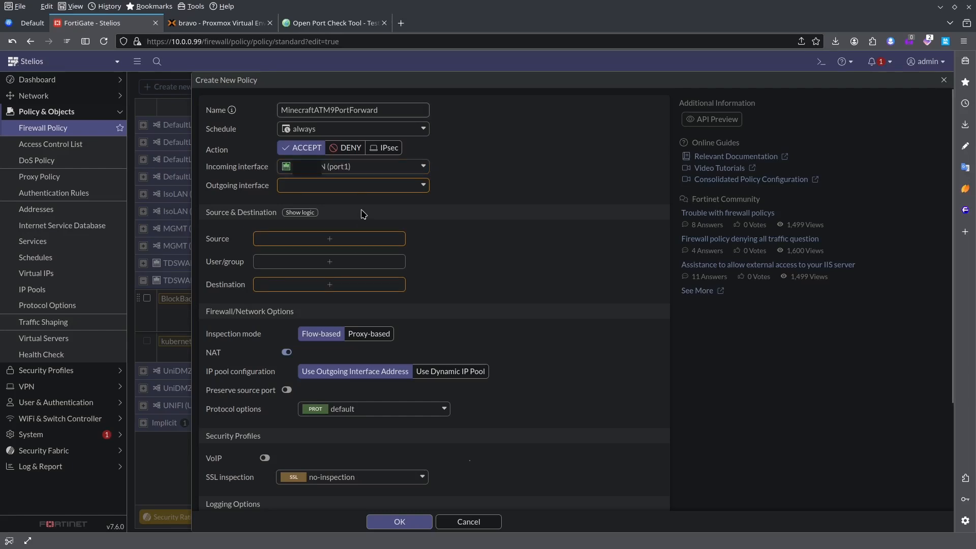
{"action": "left_click", "coordinate": [372, 186]}
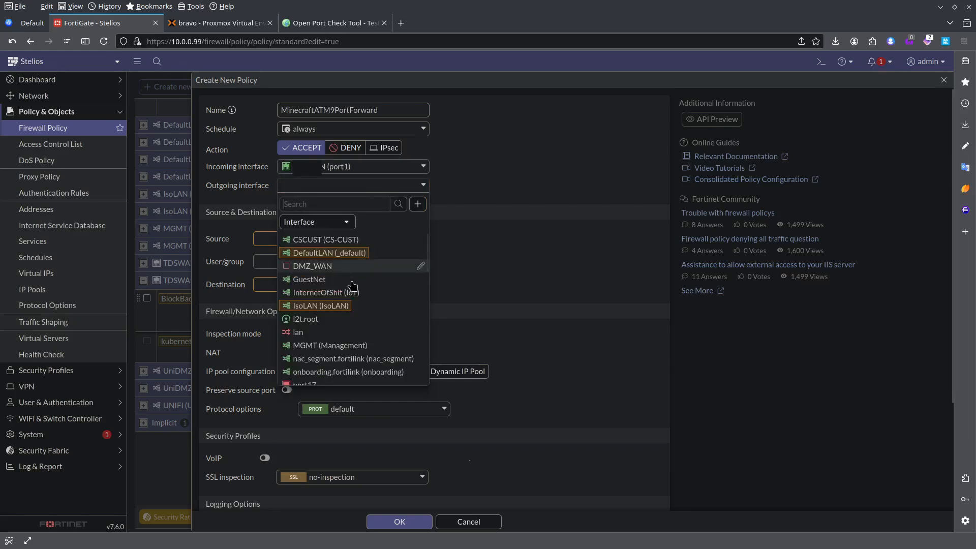
{"action": "left_click", "coordinate": [336, 344]}
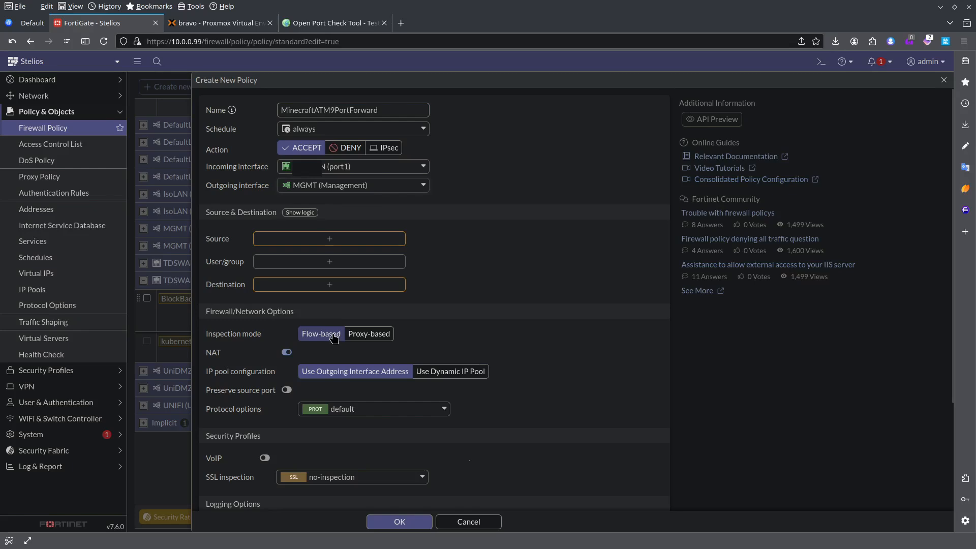
- Set the policy's source to all and its destination to the MinecraftServer-ATM9 virtual IP
{"action": "left_click", "coordinate": [332, 239]}
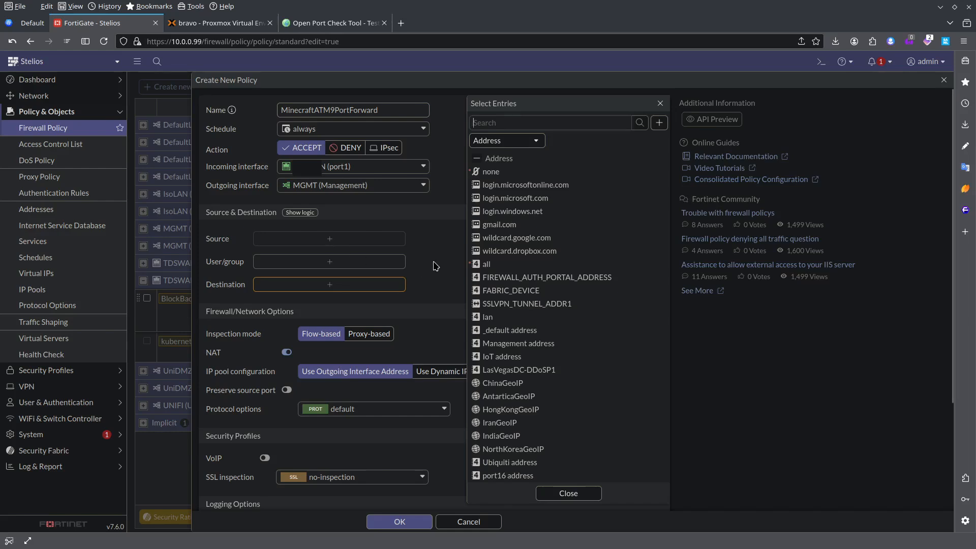
{"action": "left_click", "coordinate": [486, 264]}
{"action": "left_click", "coordinate": [588, 498]}
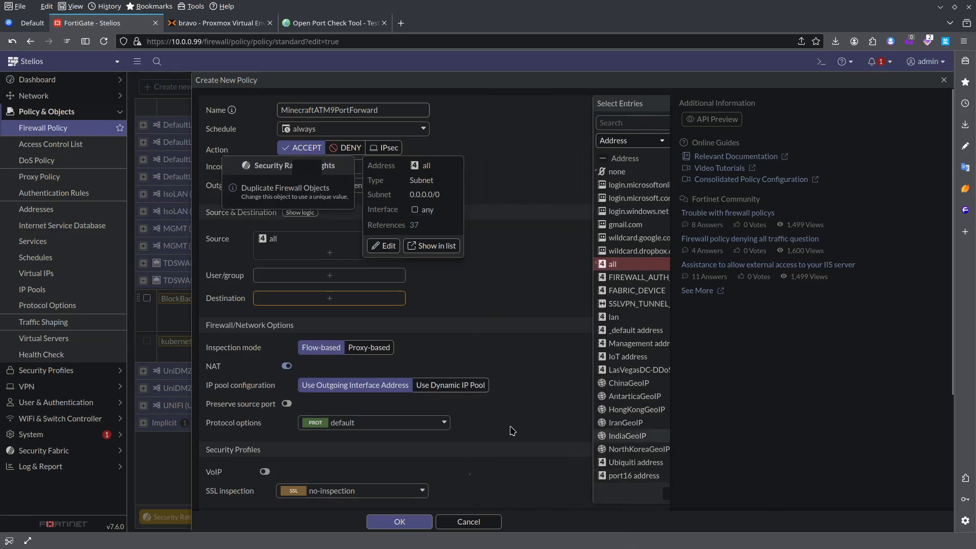
{"action": "left_click", "coordinate": [286, 297]}
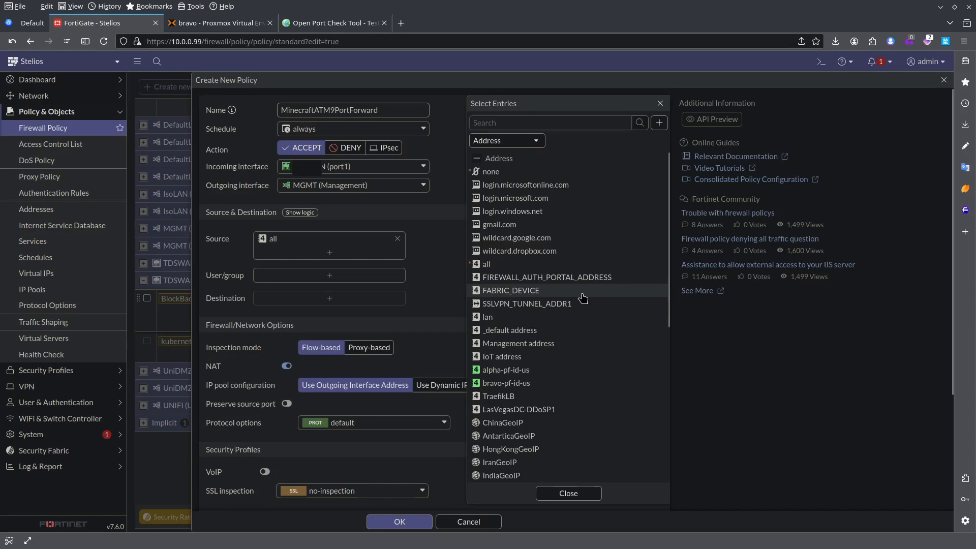
{"action": "scroll", "coordinate": [583, 297], "scroll_direction": "down", "scroll_amount": 5}
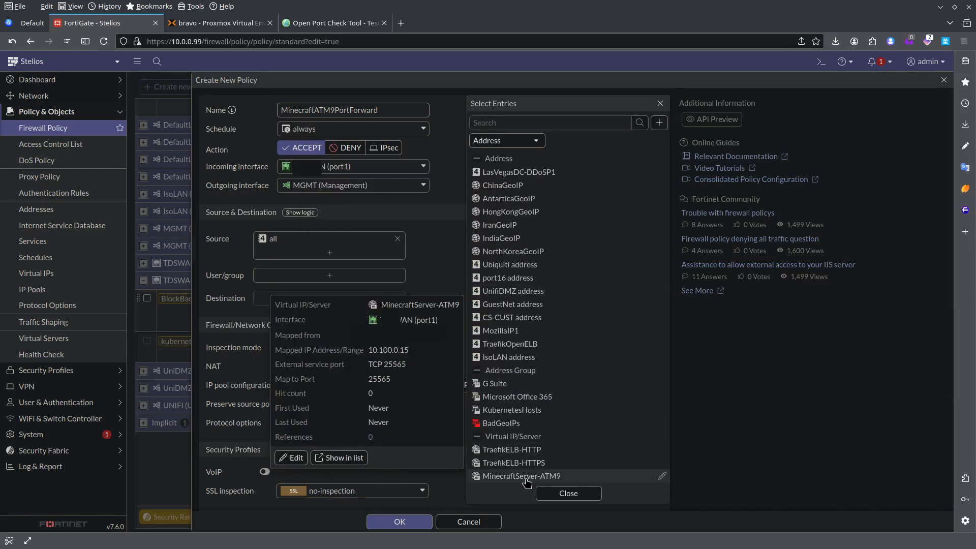
{"action": "left_click", "coordinate": [525, 478]}
{"action": "left_click", "coordinate": [568, 493]}
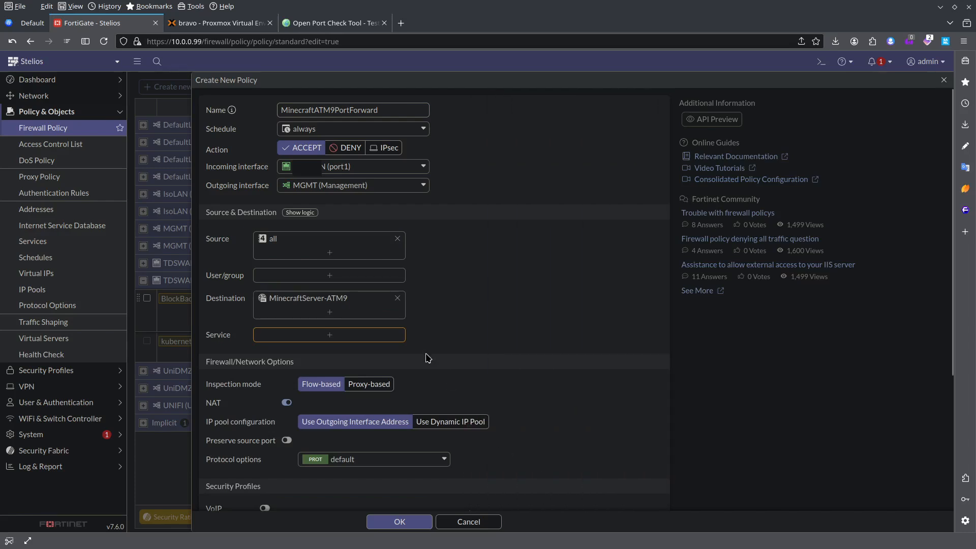
- Start a new firewall service named MC25565 for the policy, leaving its category as Uncategorized
{"action": "left_click", "coordinate": [396, 339]}
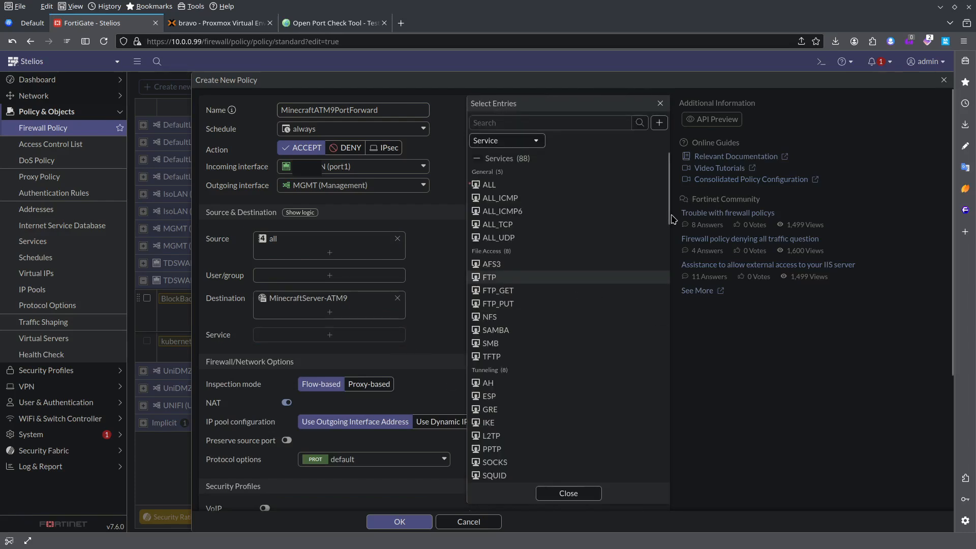
{"action": "left_click", "coordinate": [658, 126]}
{"action": "left_click", "coordinate": [547, 170]}
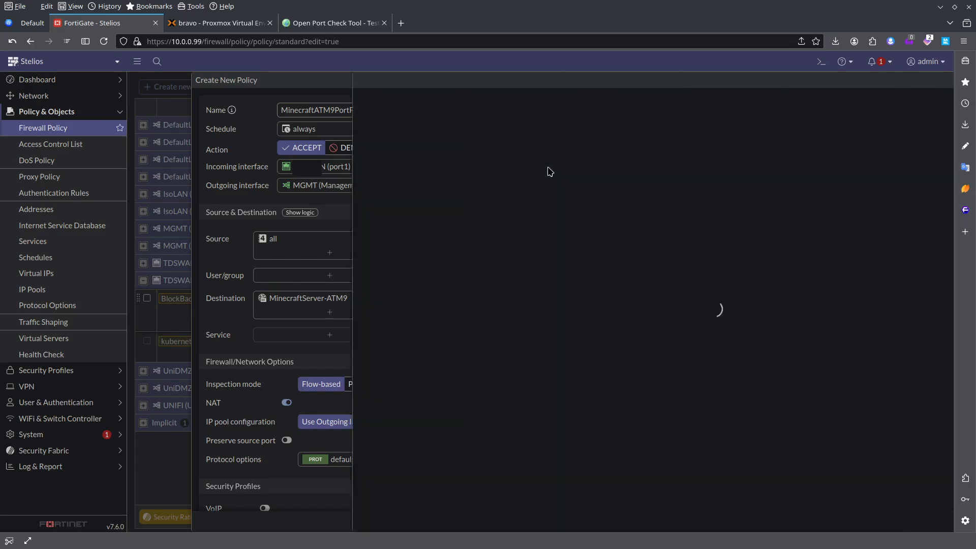
{"action": "type", "text": "MC25565"}
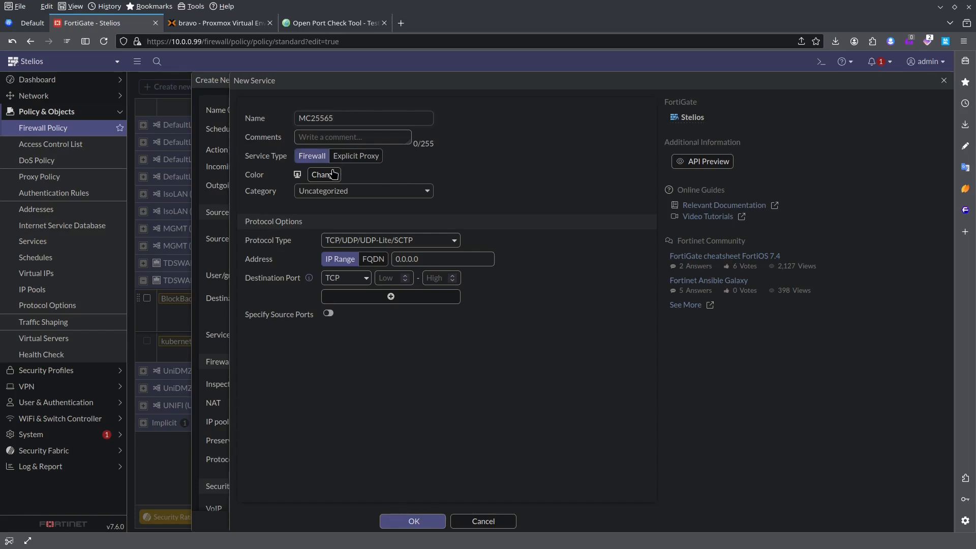
{"action": "left_click", "coordinate": [362, 192]}
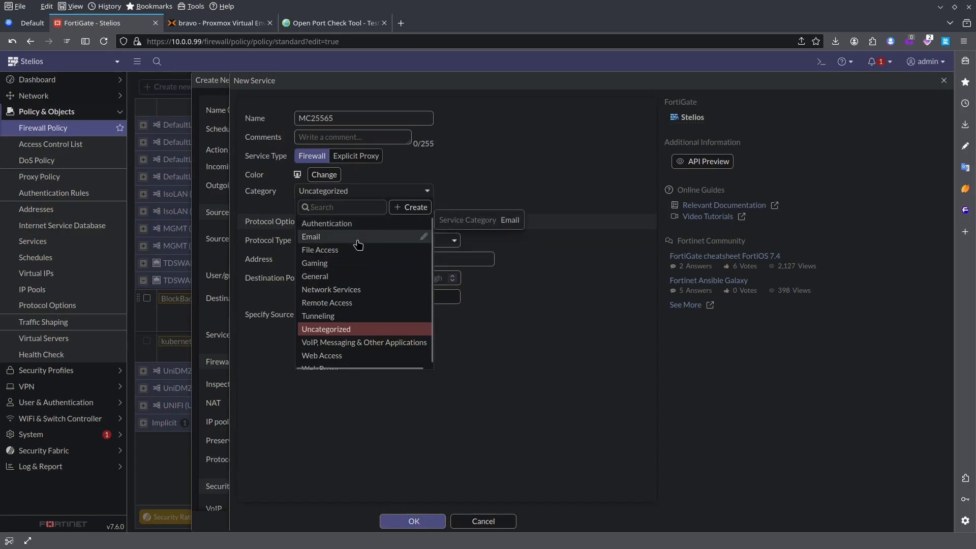
{"action": "left_click", "coordinate": [592, 219]}
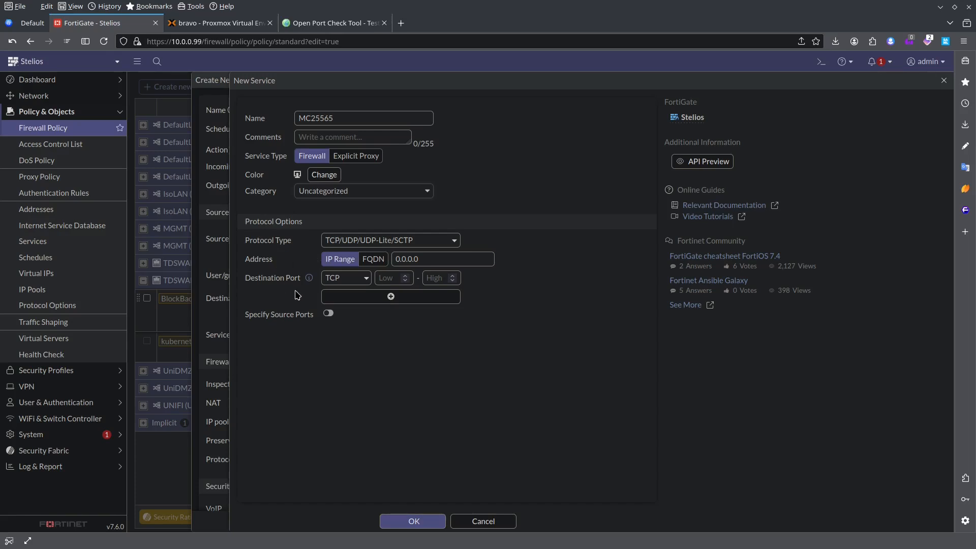
{"action": "left_click", "coordinate": [380, 277]}
{"action": "type", "text": "25565"}
{"action": "key", "text": "Tab"}
{"action": "type", "text": "25565"}
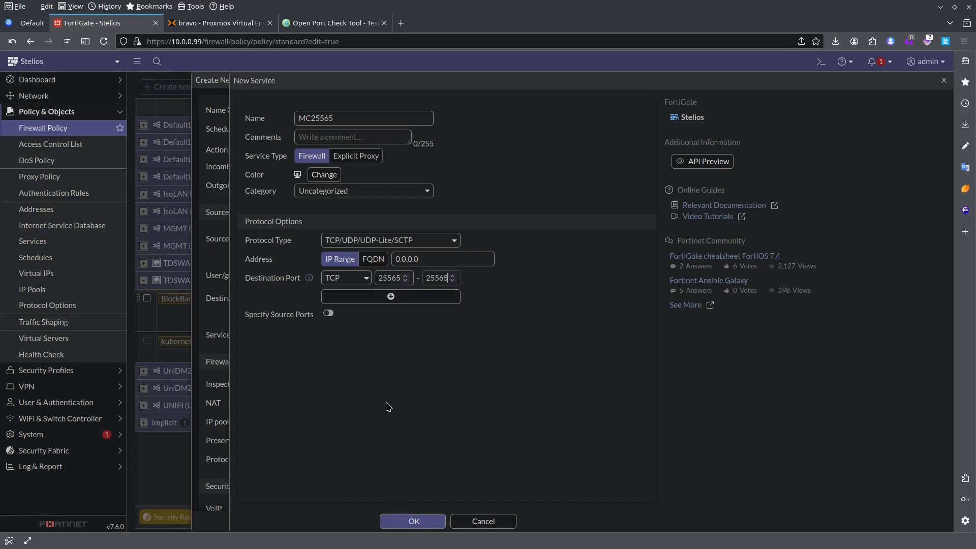
{"action": "left_click", "coordinate": [423, 523]}
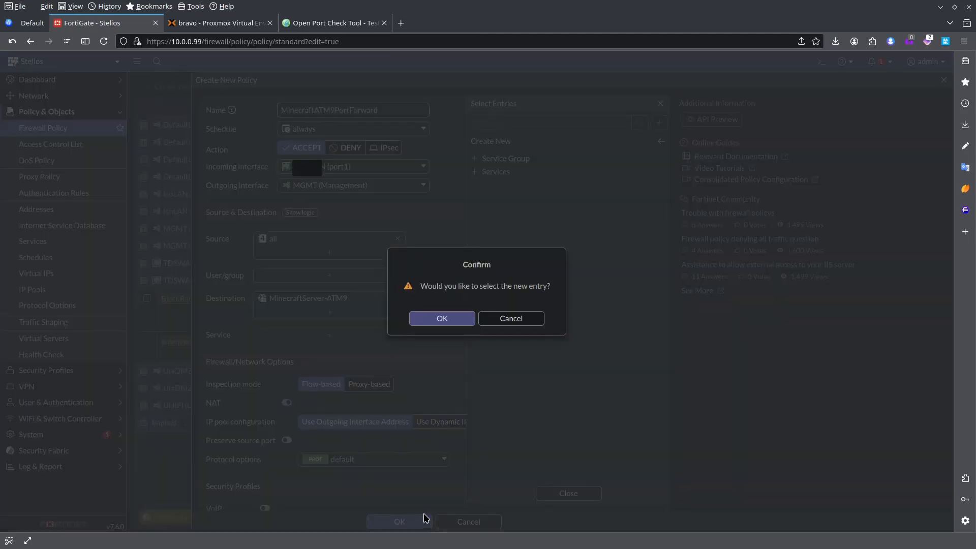
{"action": "left_click", "coordinate": [460, 322]}
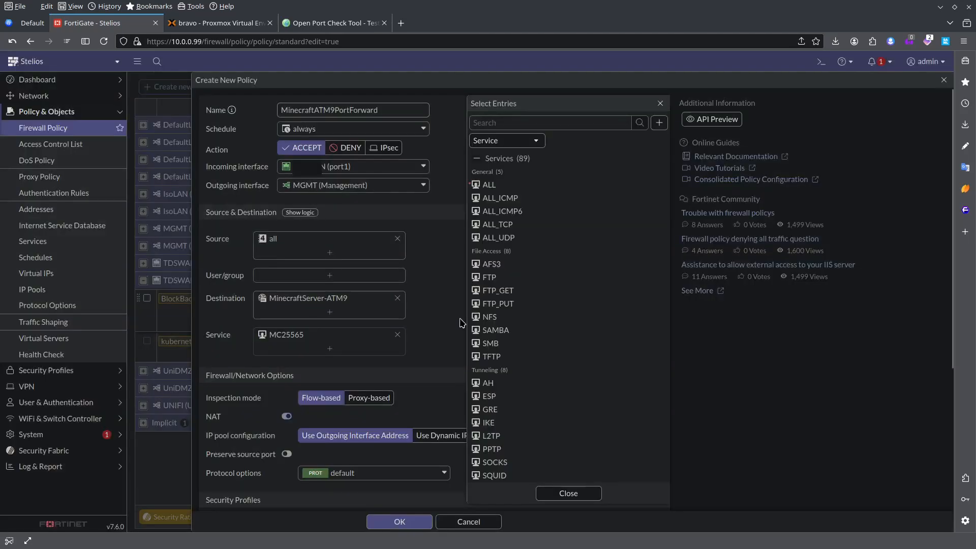
{"action": "left_click", "coordinate": [561, 495]}
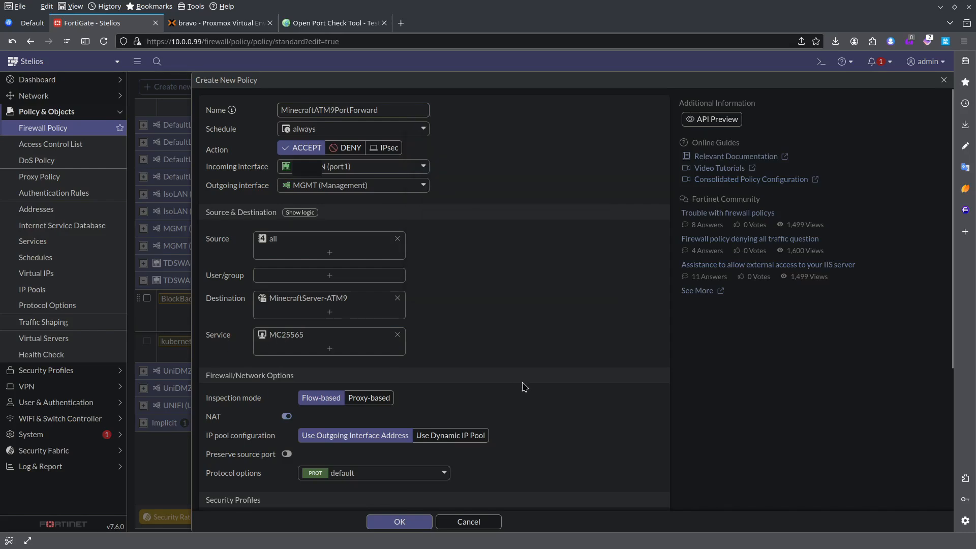
- Disable NAT on the policy, set allowed-traffic logging to all sessions, and save the policy
{"action": "scroll", "coordinate": [524, 386], "scroll_direction": "down", "scroll_amount": 5}
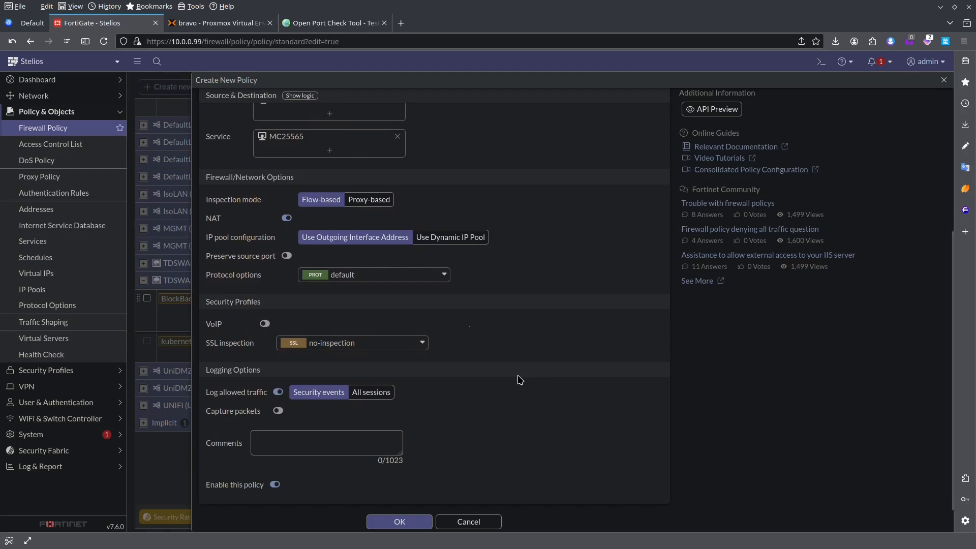
{"action": "mouse_move", "coordinate": [366, 277]}
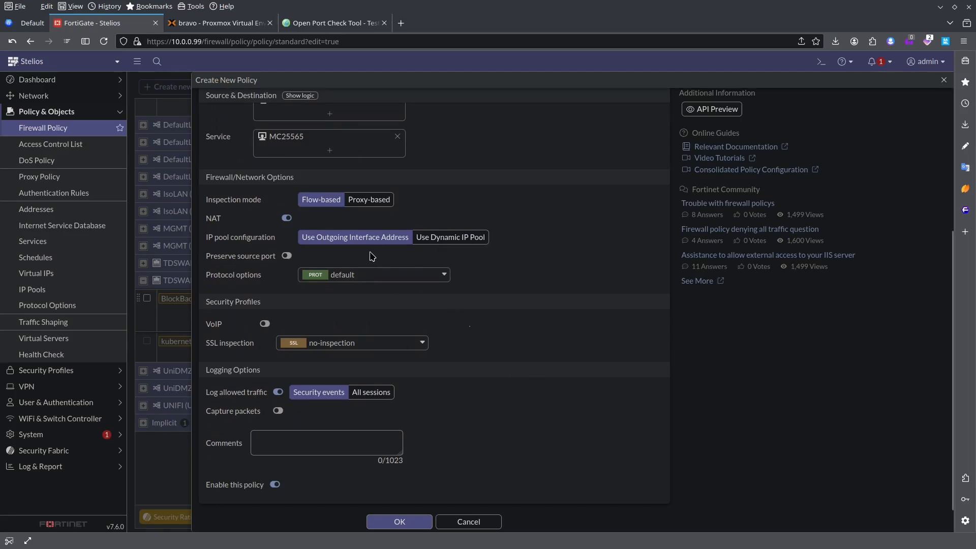
{"action": "left_click", "coordinate": [286, 218]}
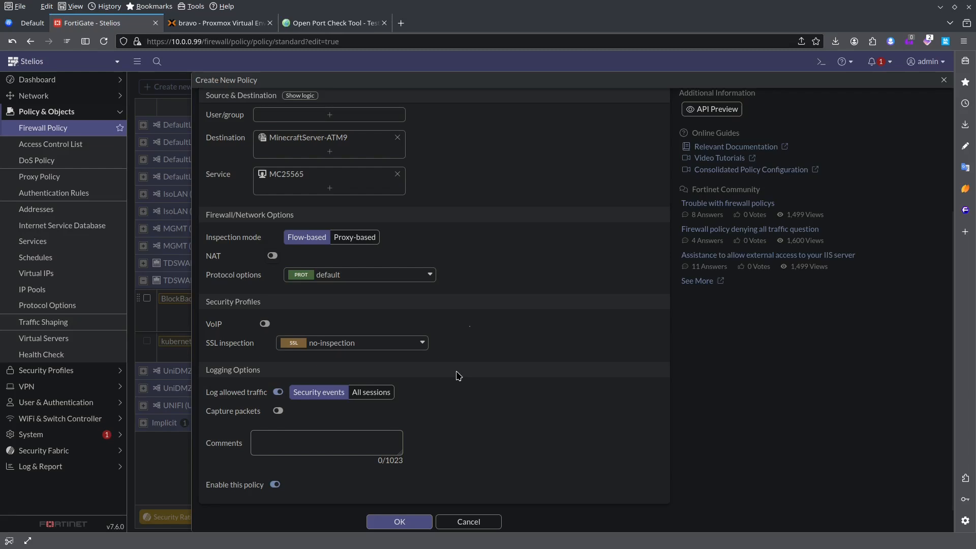
{"action": "left_click", "coordinate": [379, 395]}
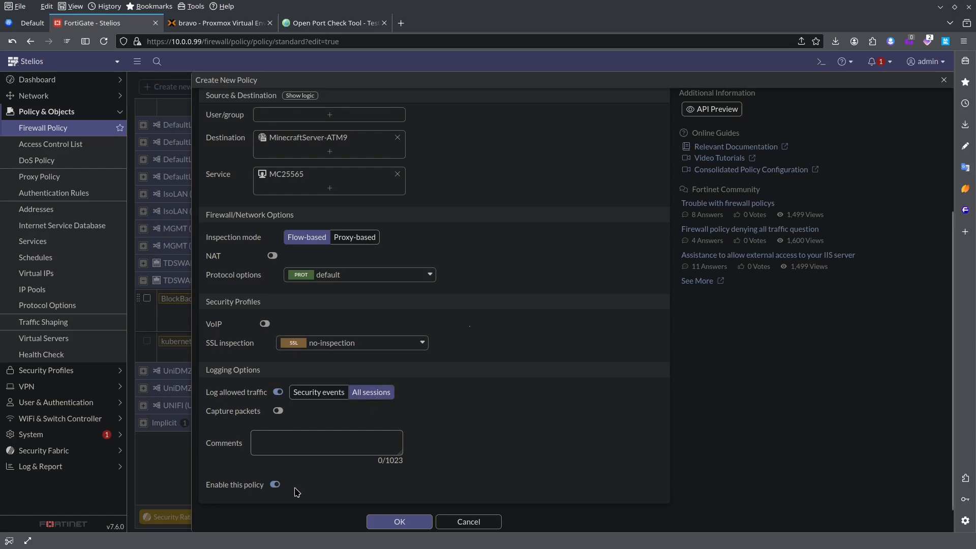
{"action": "left_click", "coordinate": [408, 524]}
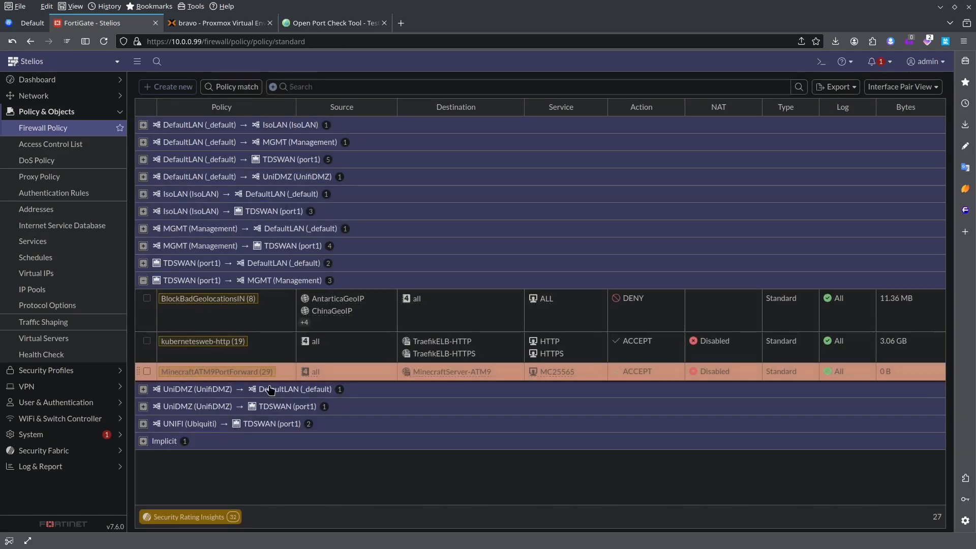
- Switch to the Port Forwarding Tester and recheck port 25565 on the external address
{"action": "mouse_move", "coordinate": [271, 389]}
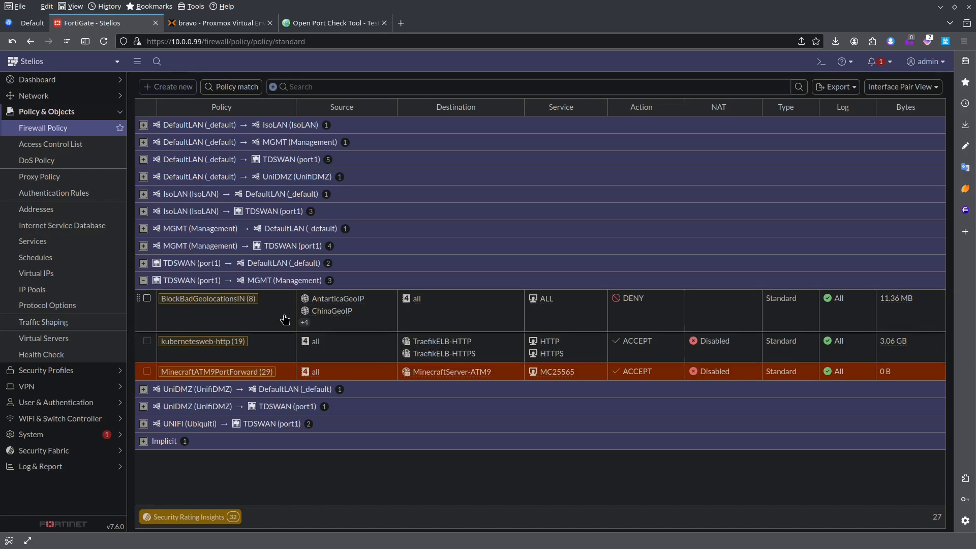
{"action": "mouse_move", "coordinate": [304, 327]}
{"action": "left_click", "coordinate": [352, 30]}
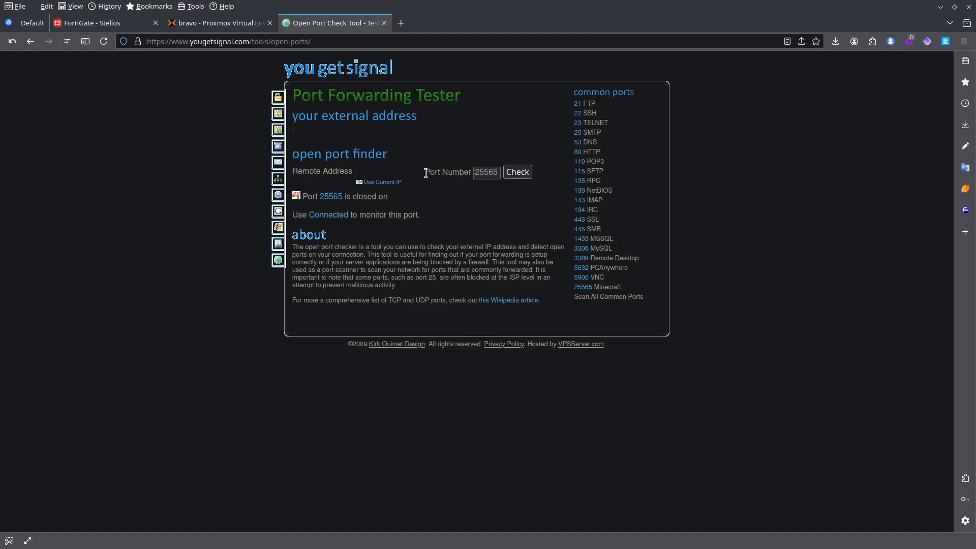
{"action": "left_click", "coordinate": [517, 172]}
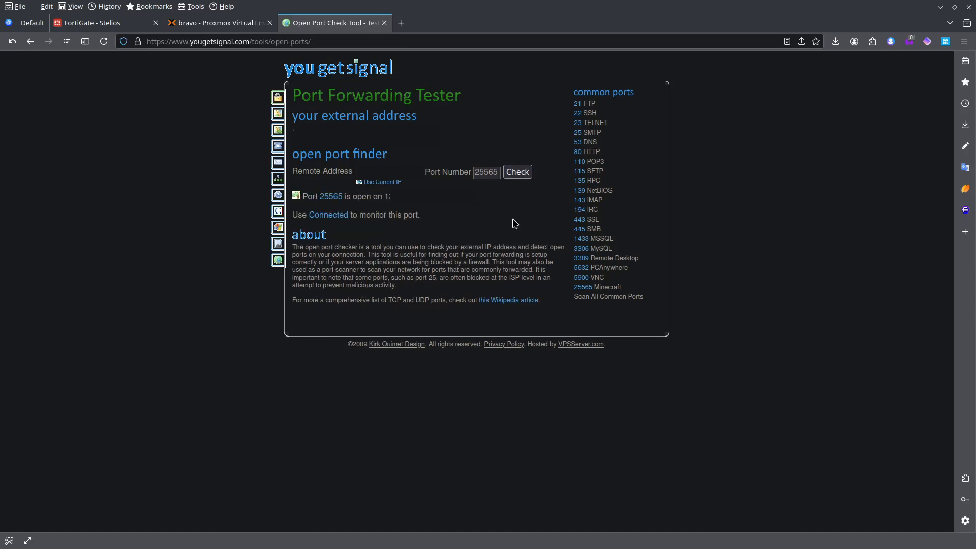